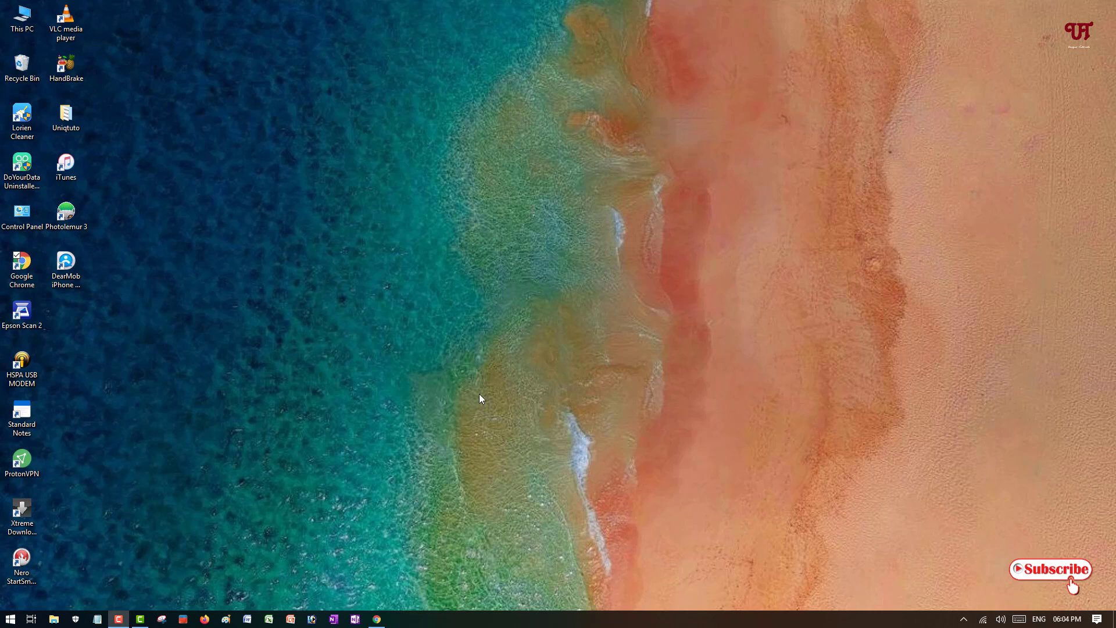
- Return to the Empty Folder Finder page in Chrome and download version 1.4.0 from MajorGeeks
click(377, 619)
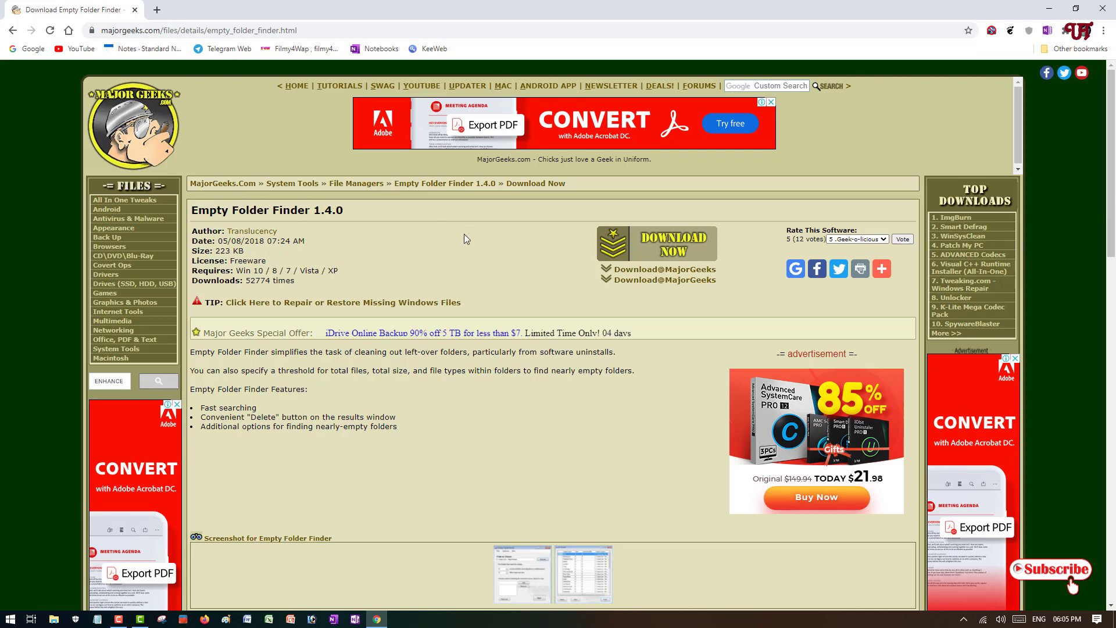
click(668, 249)
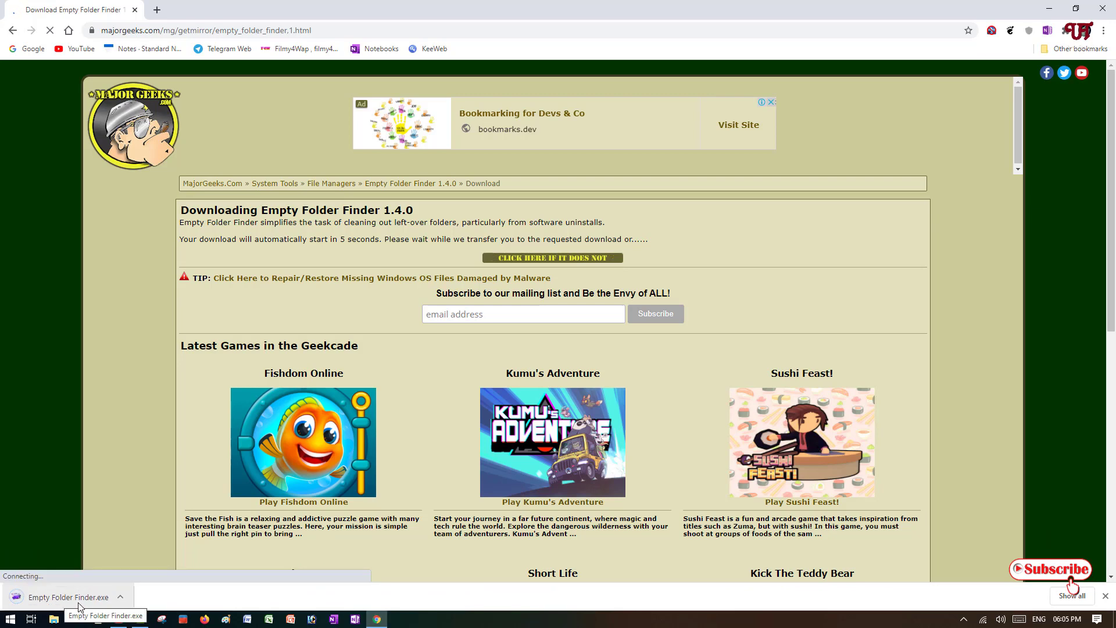
- Open Empty Folder Finder.exe from the Downloads folder, close Chrome, and allow the unverified program to run
click(120, 598)
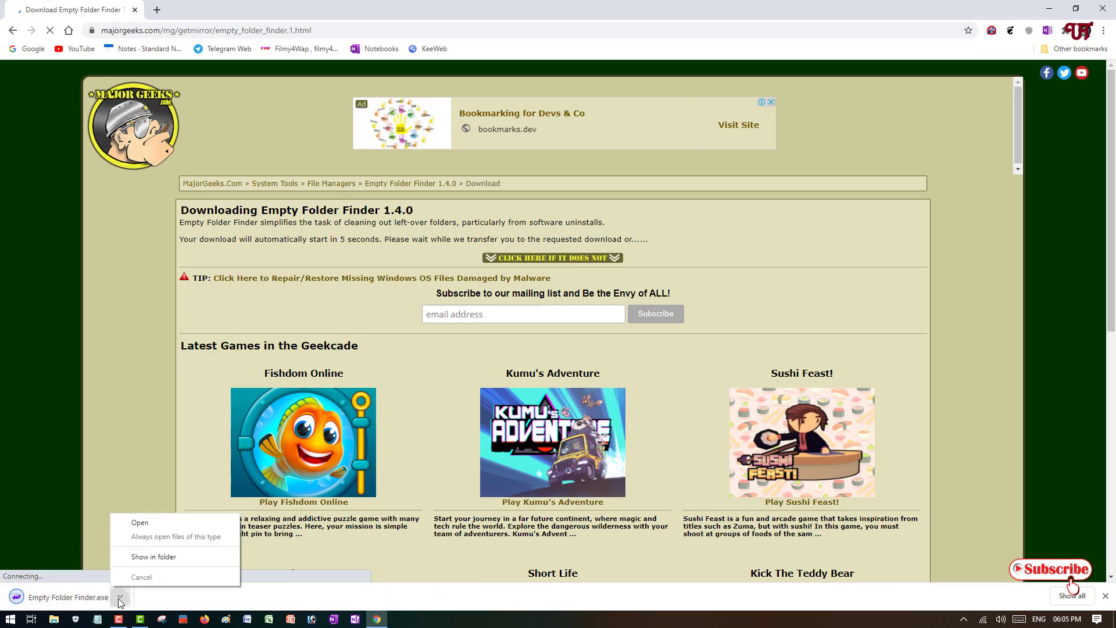
click(155, 557)
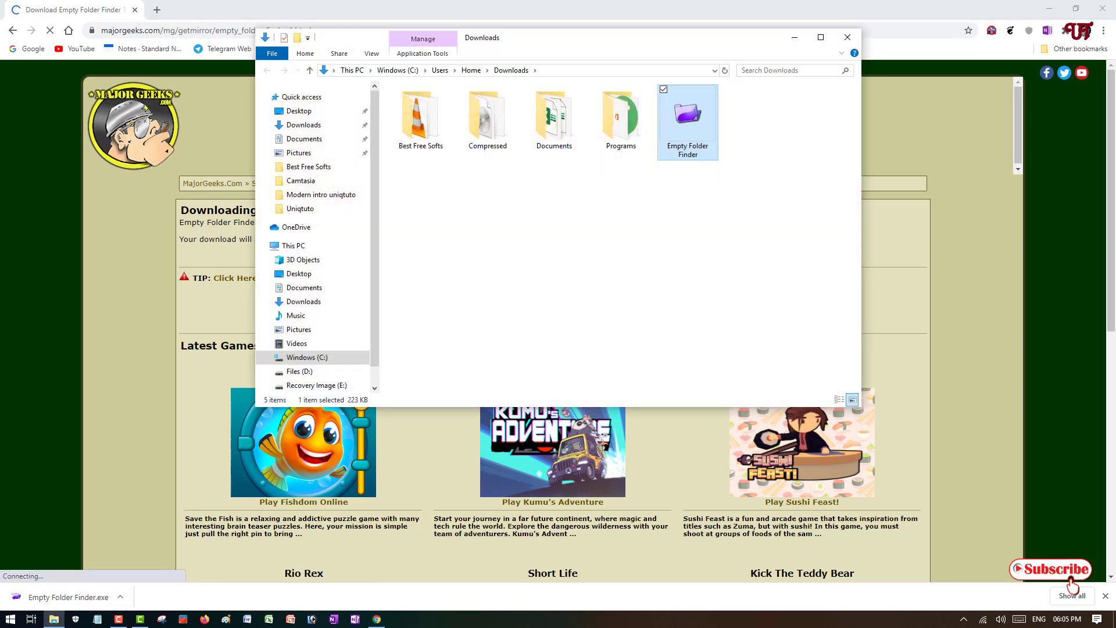
click(1103, 9)
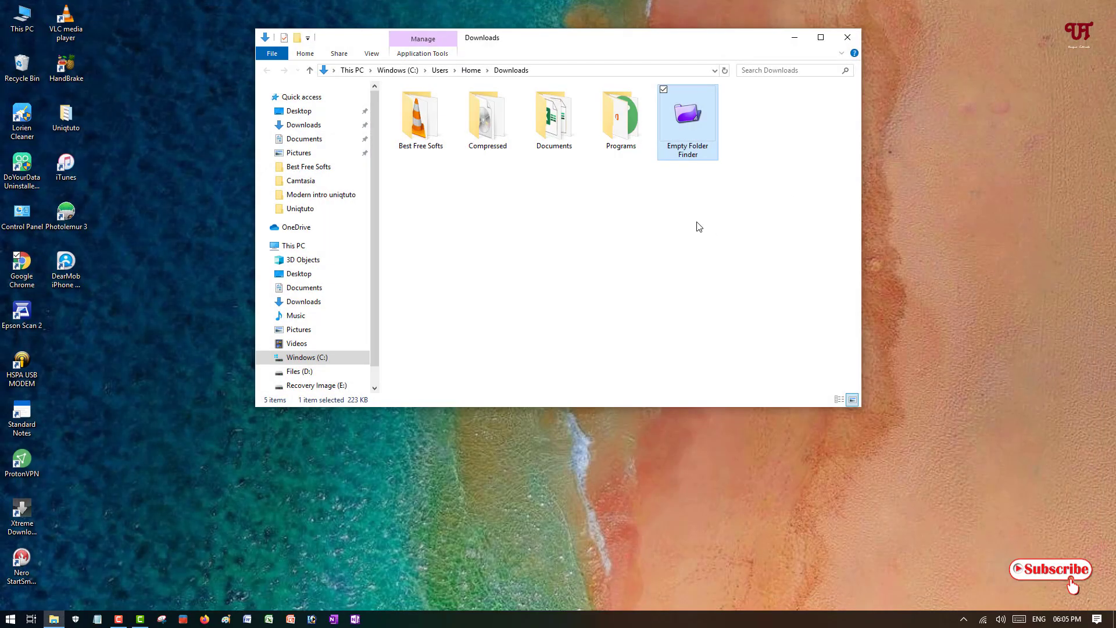
double_click(683, 135)
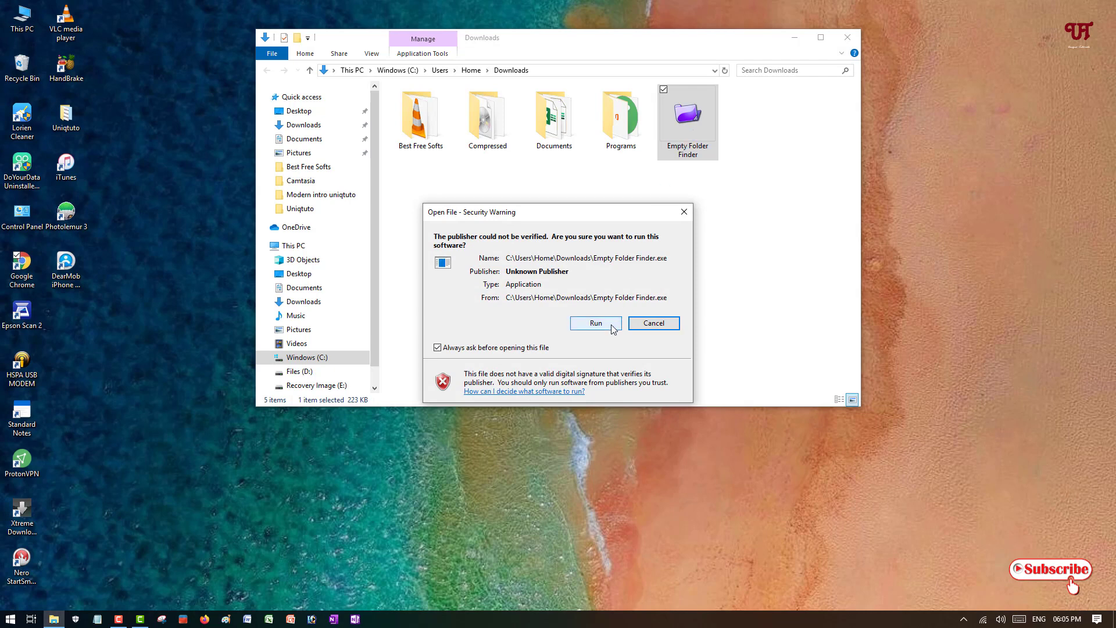
click(613, 327)
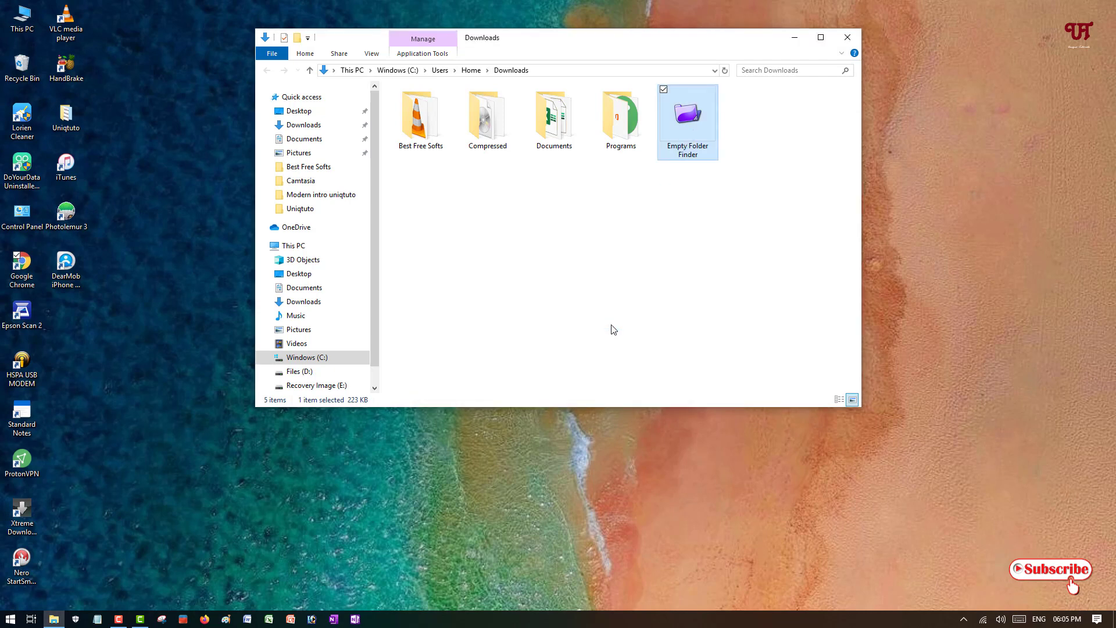
click(795, 36)
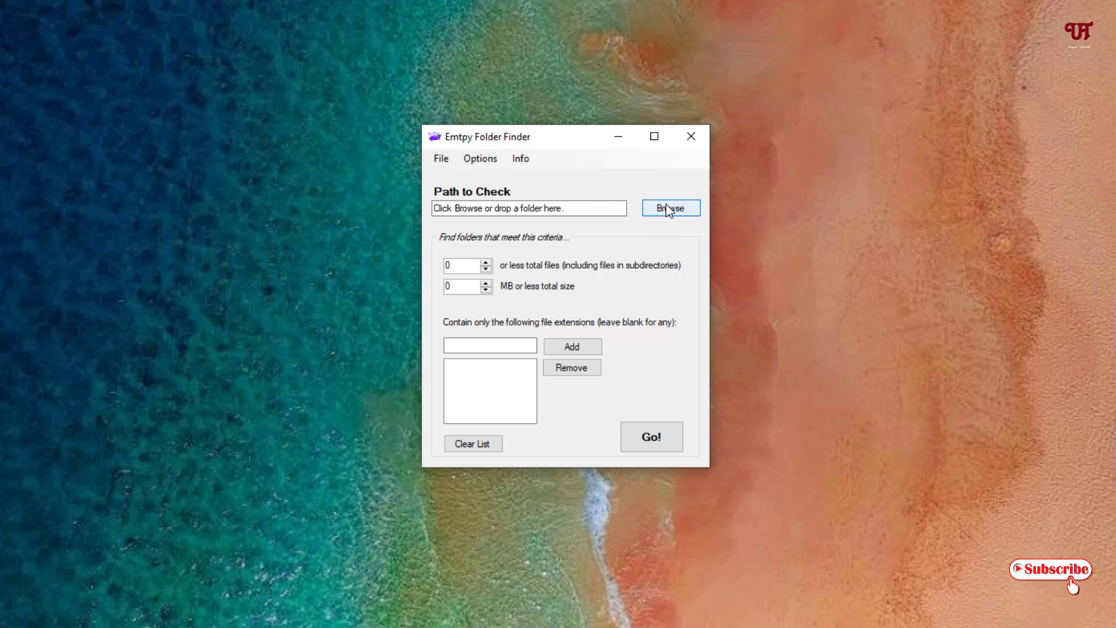
- Set the path to check to Files (D:) and start the empty-folder search with Go!
click(679, 209)
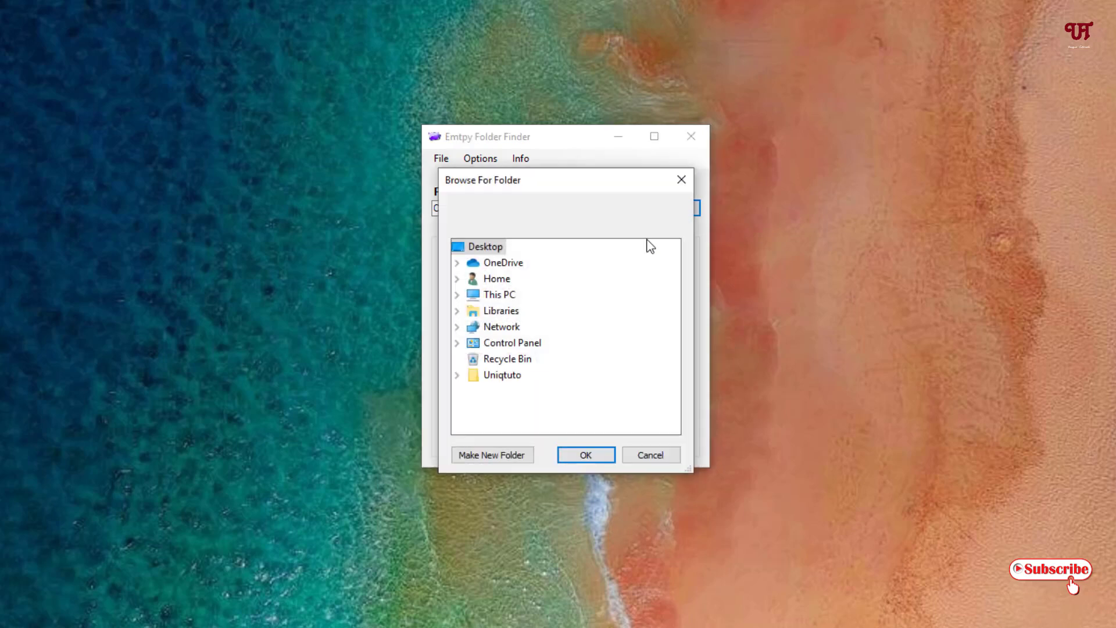
click(458, 295)
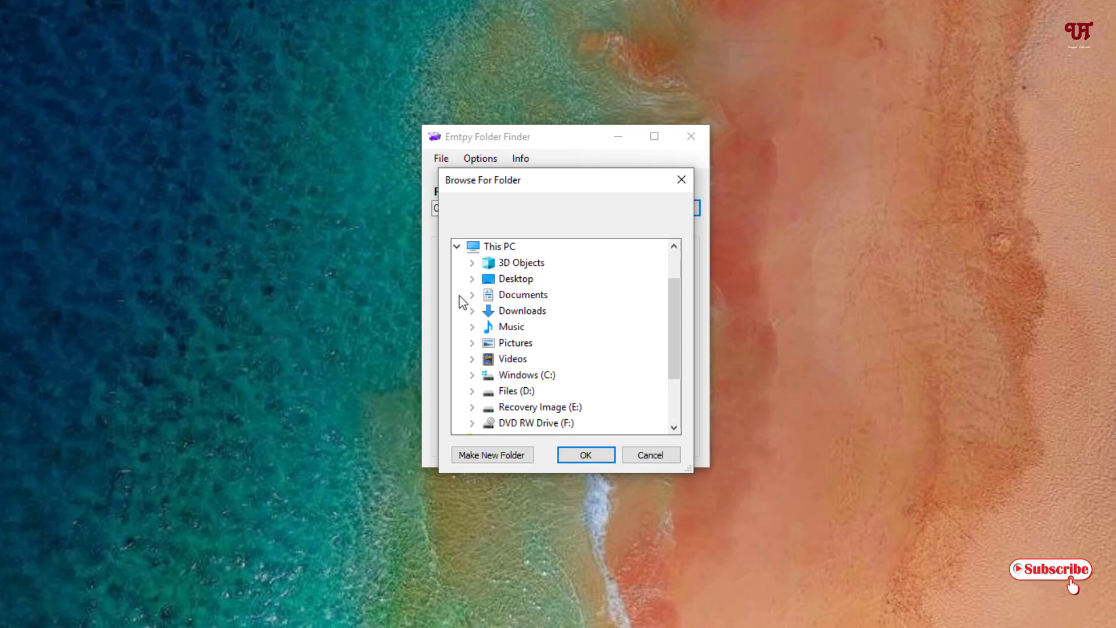
double_click(521, 391)
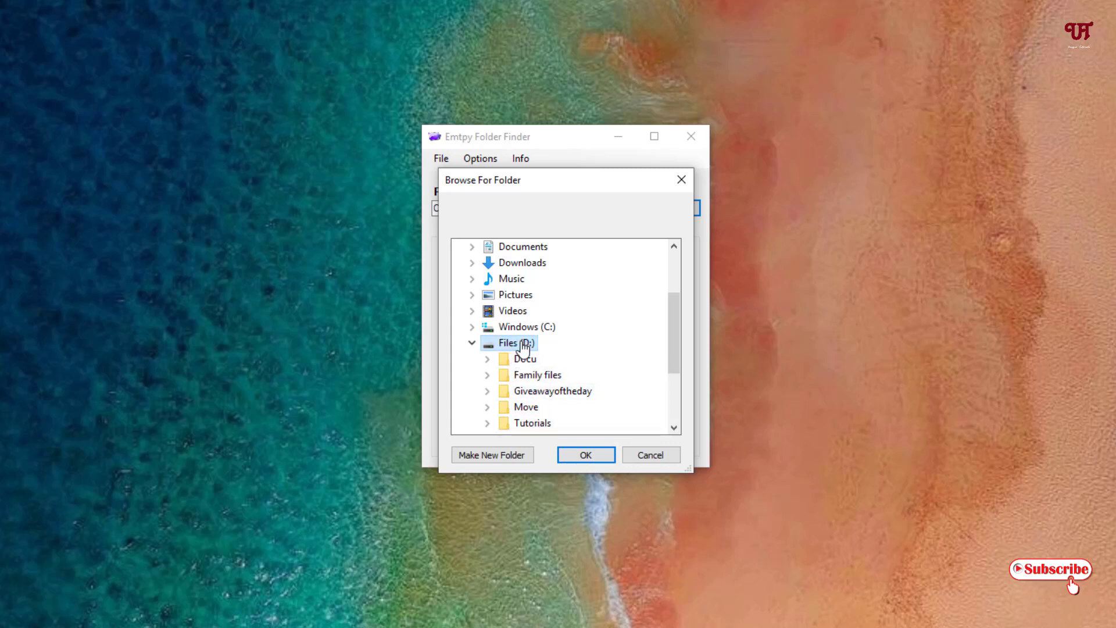
click(573, 452)
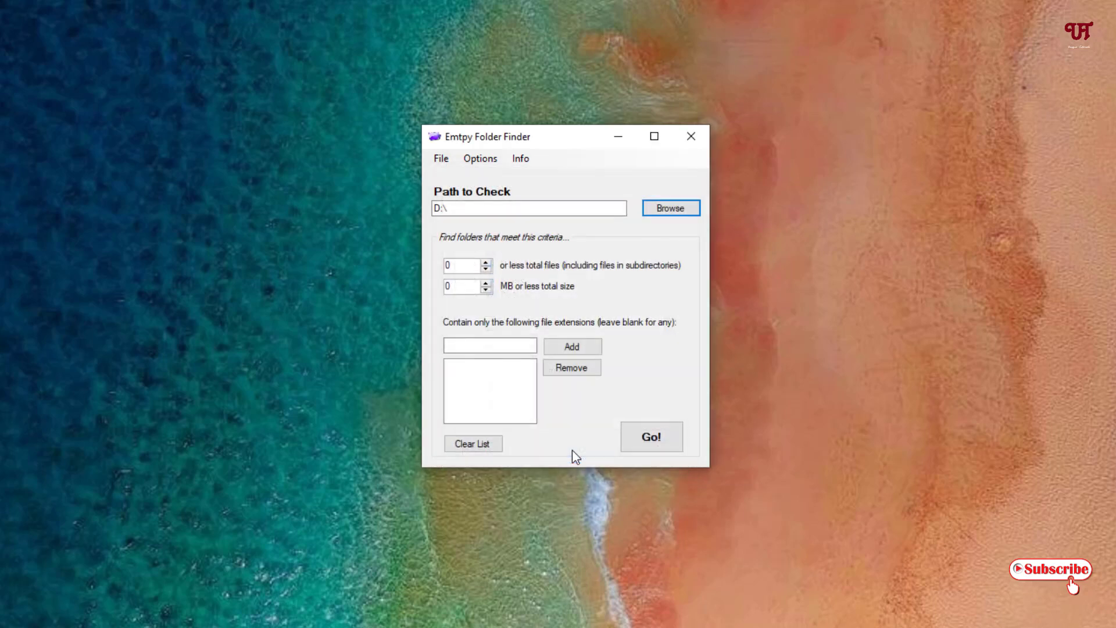
click(665, 447)
click(640, 448)
click(651, 452)
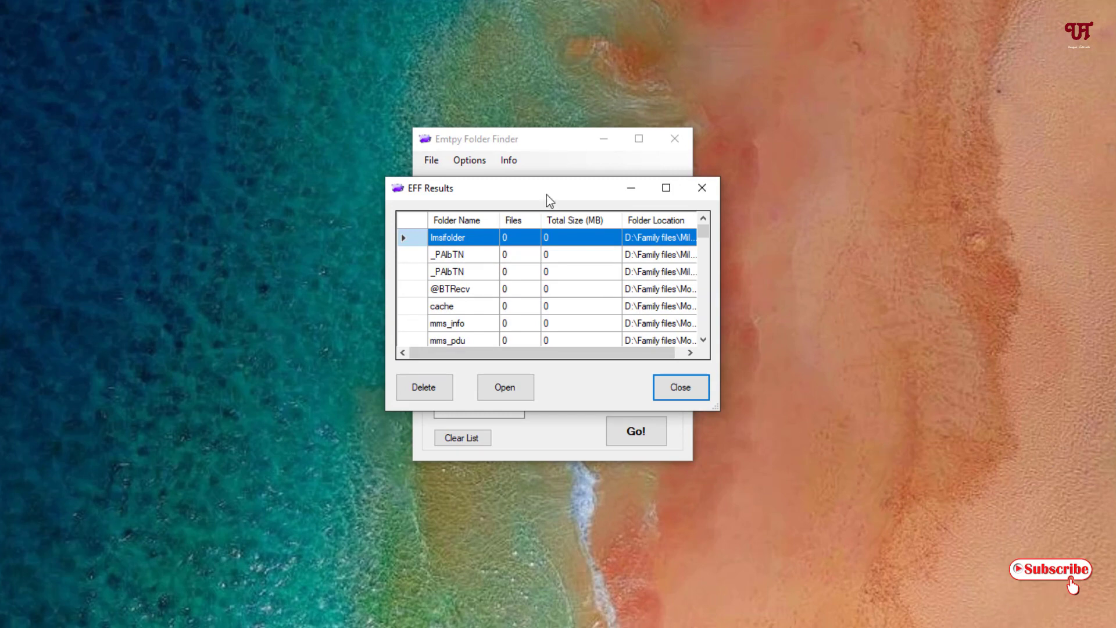
- Make the EFF Results window taller, centre it and scroll through the D:\Family files and D:\Move entries
drag(549, 188, 887, 161)
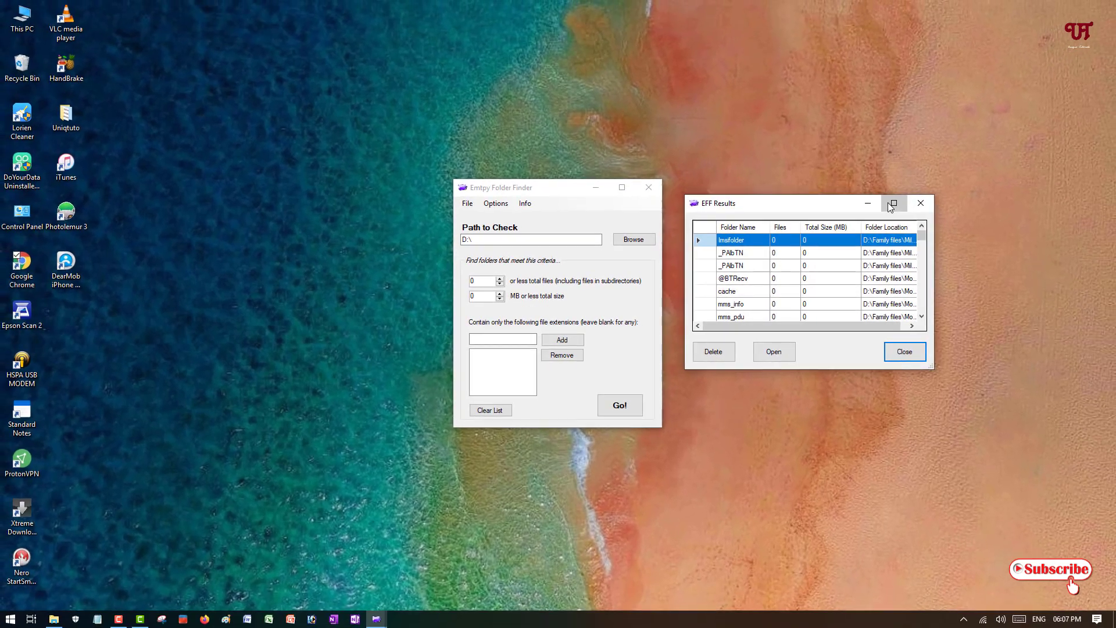
click(1004, 159)
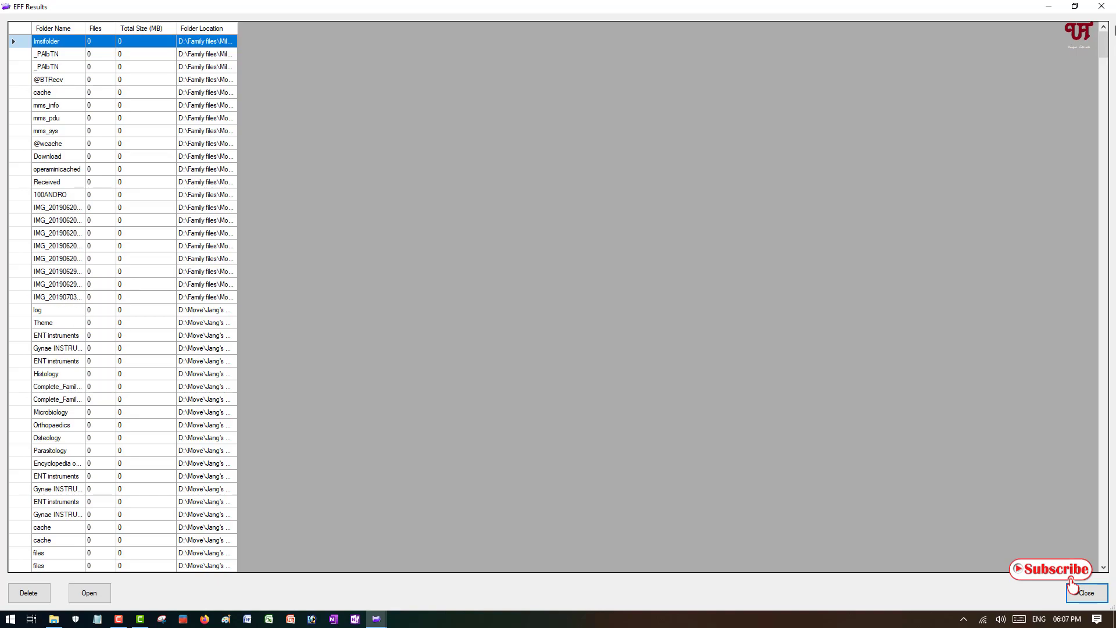
click(1075, 6)
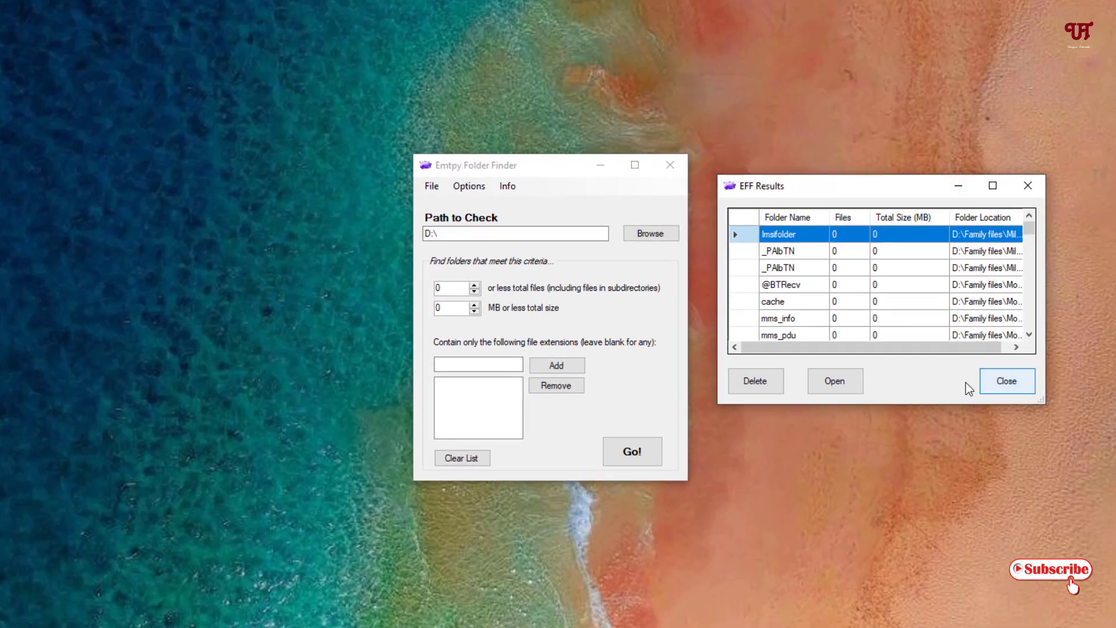
drag(941, 404, 948, 593)
drag(861, 192, 546, 125)
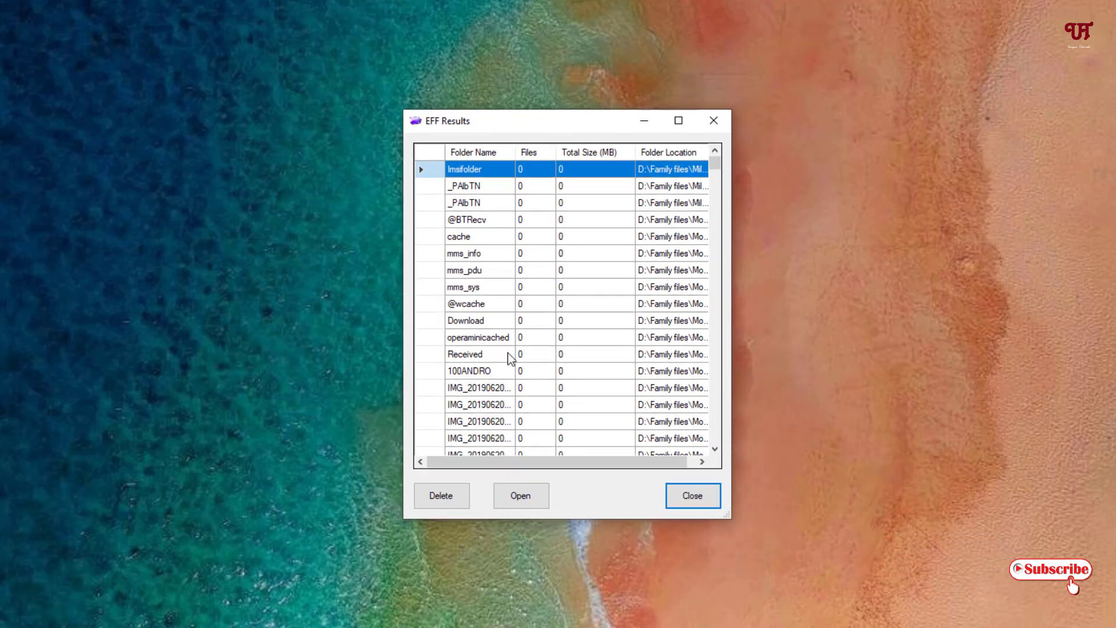
scroll(510, 356, down, 2)
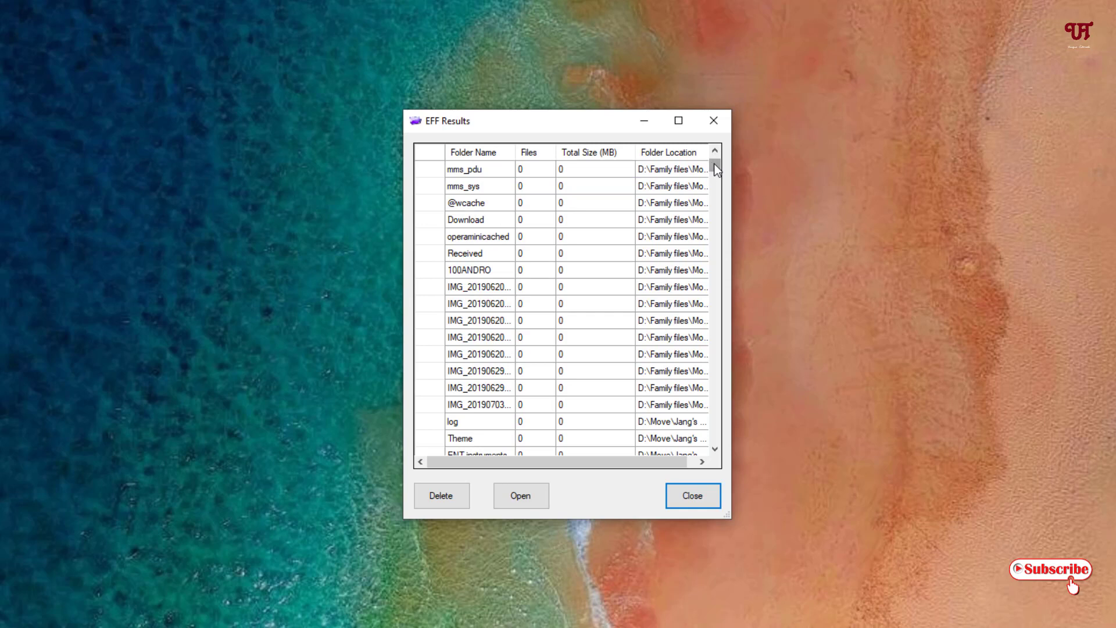
drag(714, 162, 714, 226)
drag(706, 292, 718, 147)
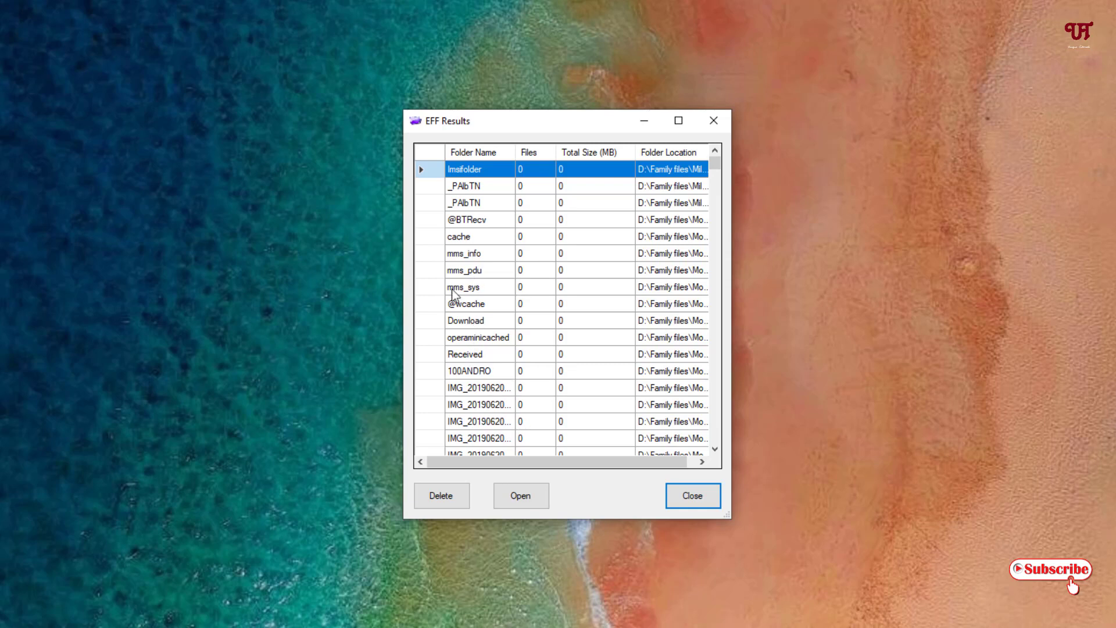
- Select all the D: results with Ctrl+A, delete them, and close the results list
click(465, 257)
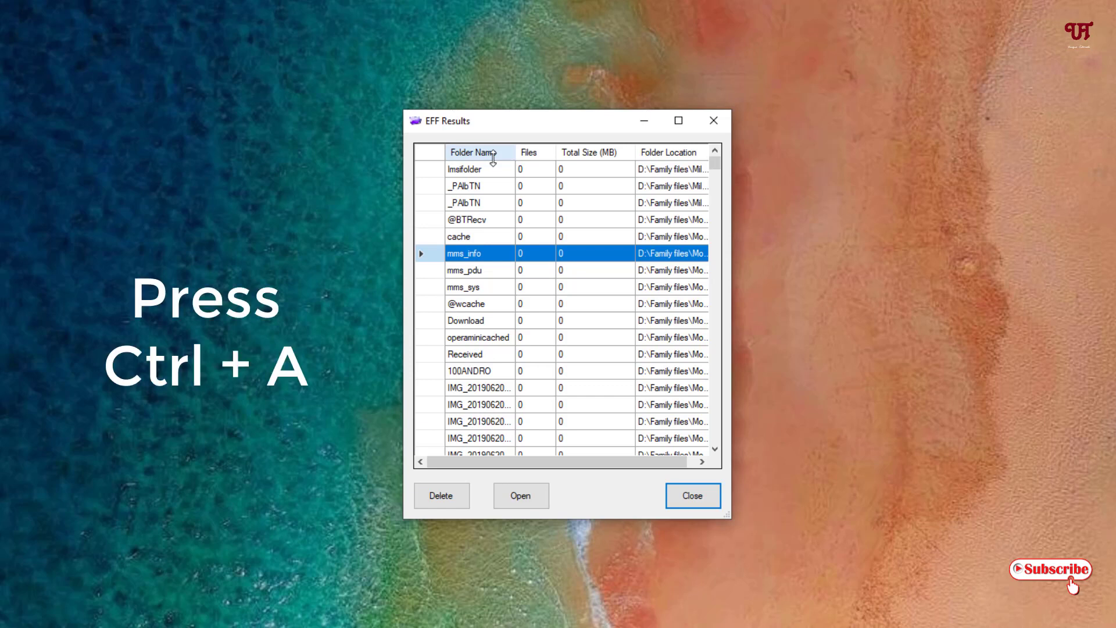
key(ctrl+a)
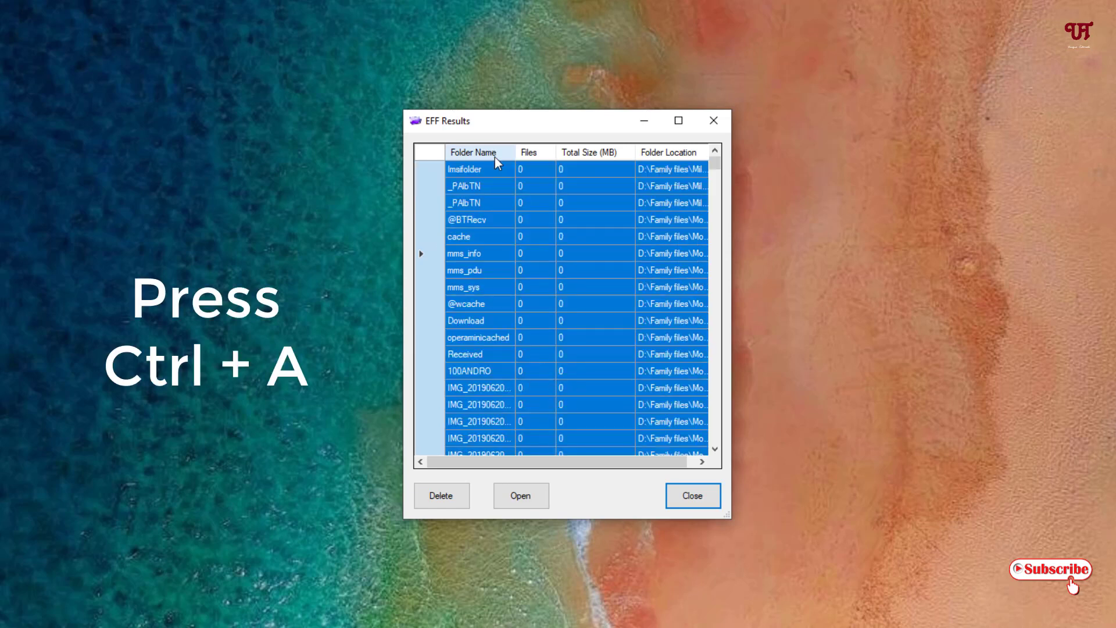
click(444, 497)
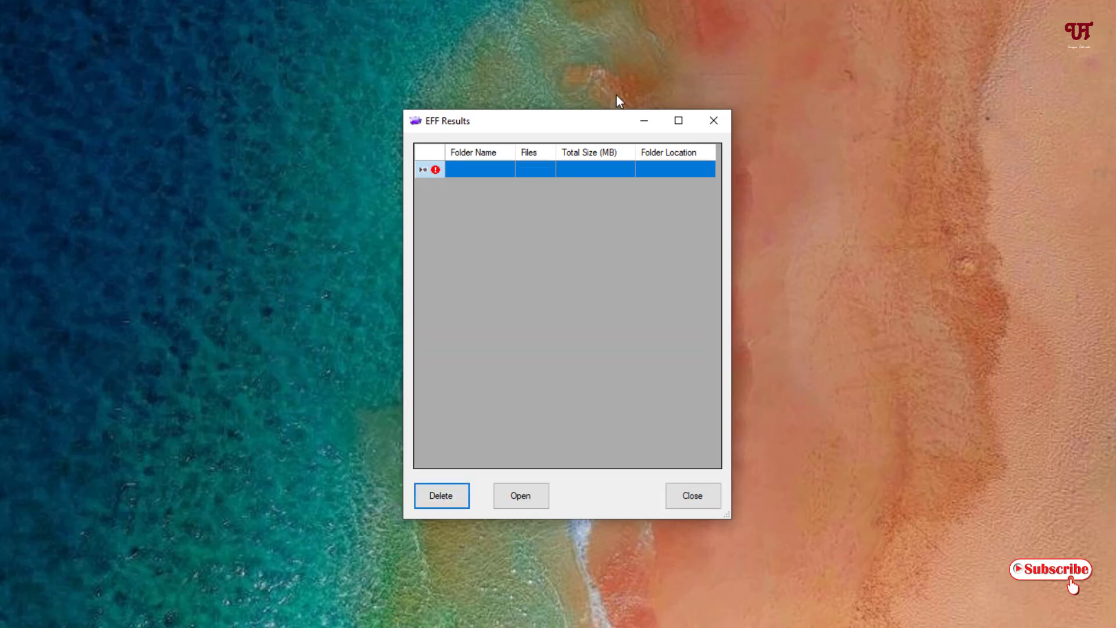
click(699, 500)
drag(533, 166, 566, 126)
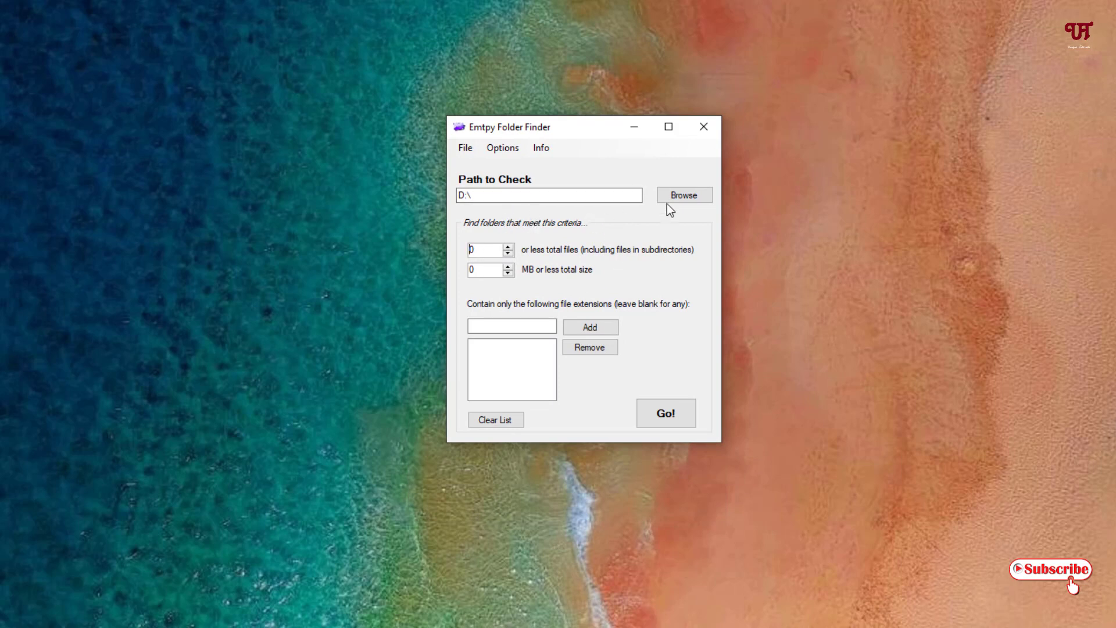
- Change the path to check to Windows (C:) and start the search with Go!
click(686, 198)
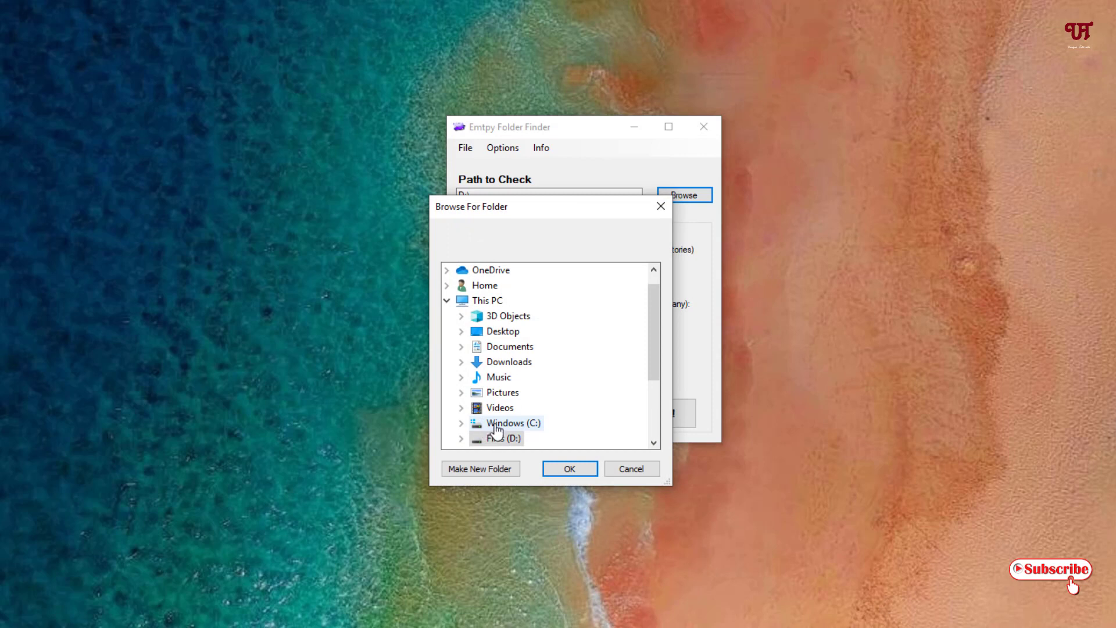
double_click(496, 426)
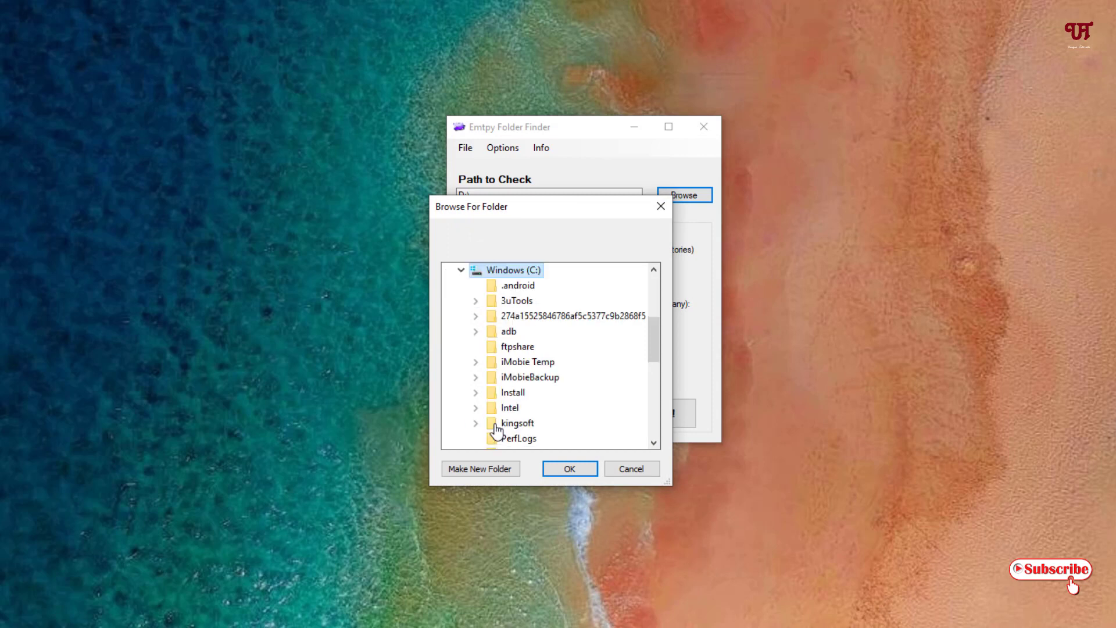
click(585, 468)
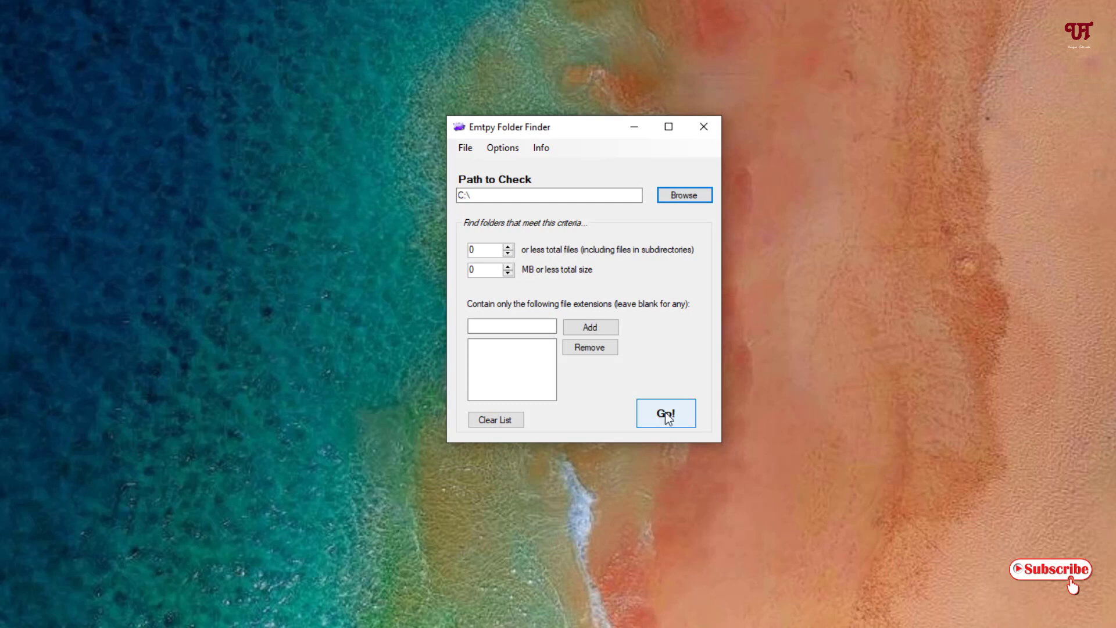
click(667, 416)
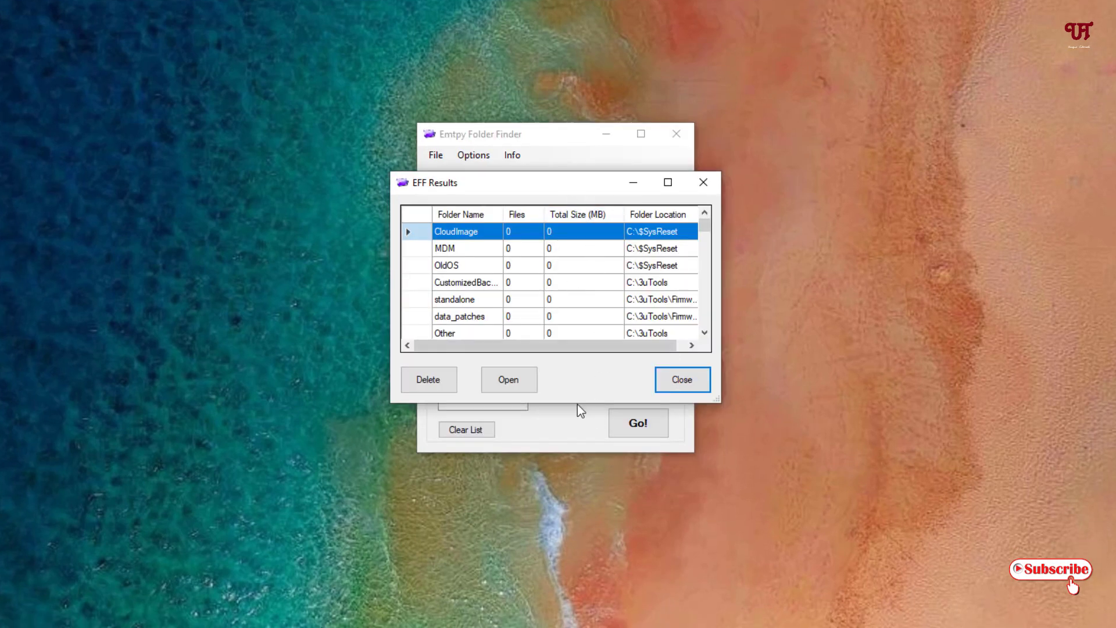
- Lengthen the C: results window and position it near the top of the screen
drag(578, 404, 578, 486)
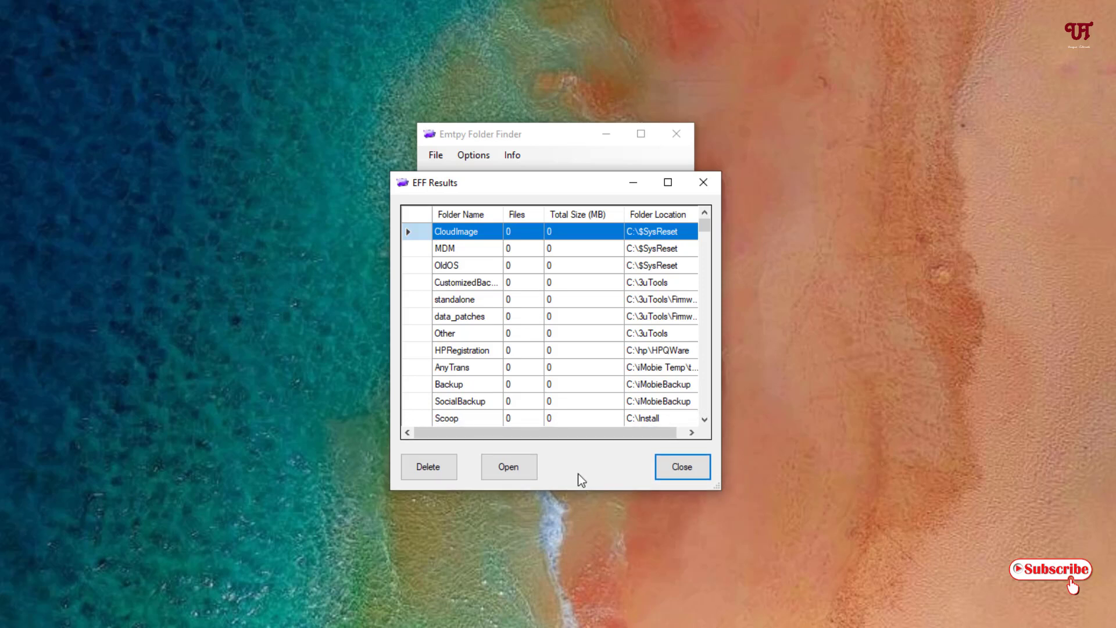
drag(560, 177, 559, 127)
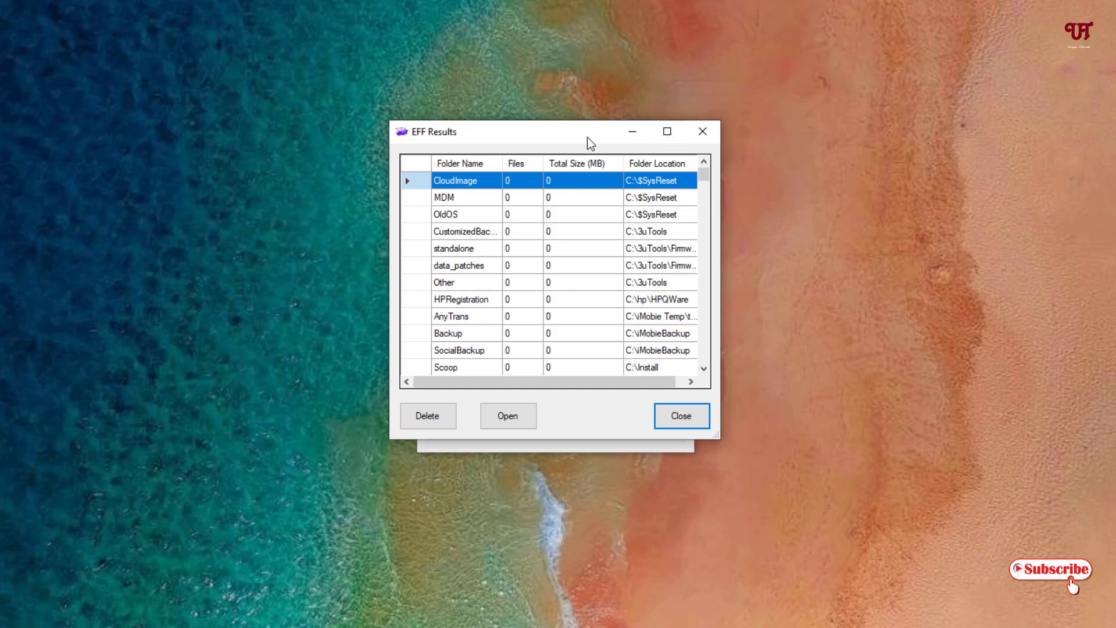
drag(588, 132, 589, 145)
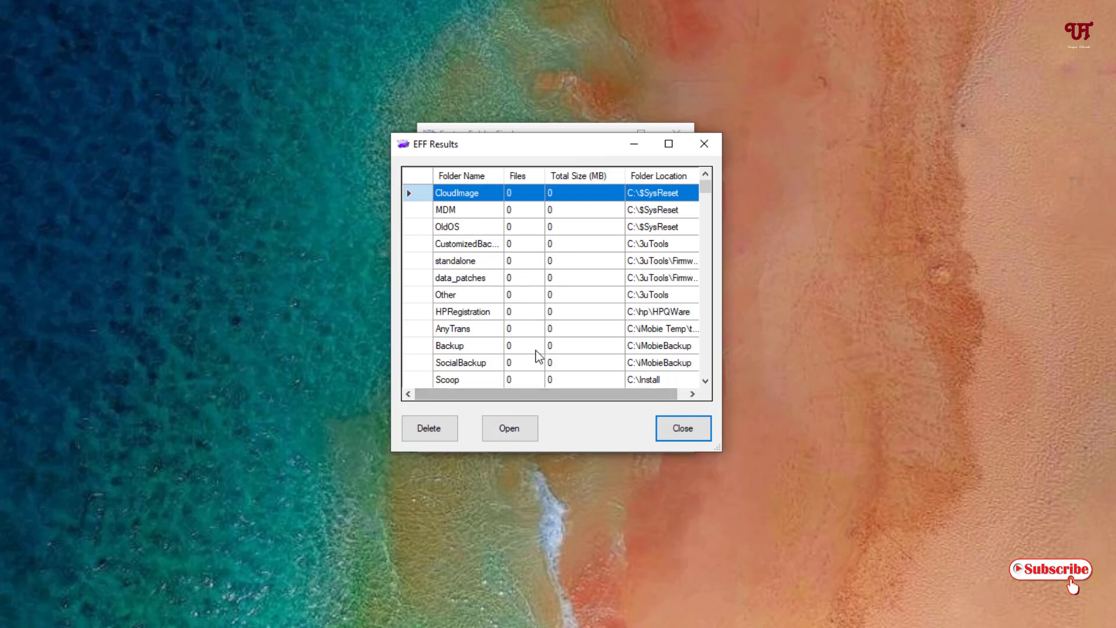
scroll(540, 350, down, 2)
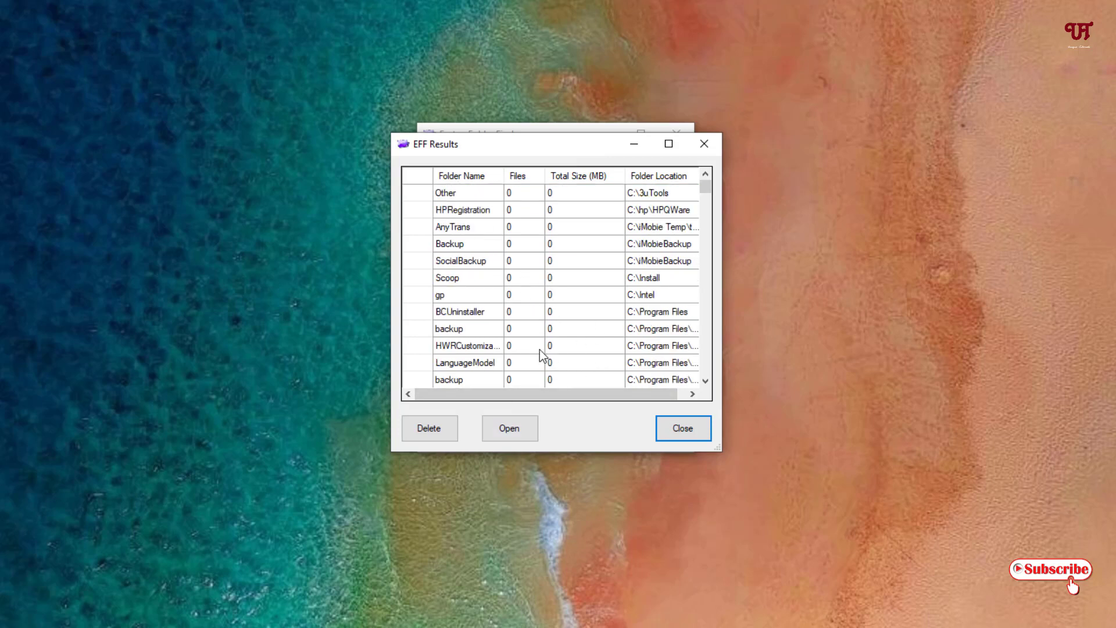
scroll(540, 350, up, 2)
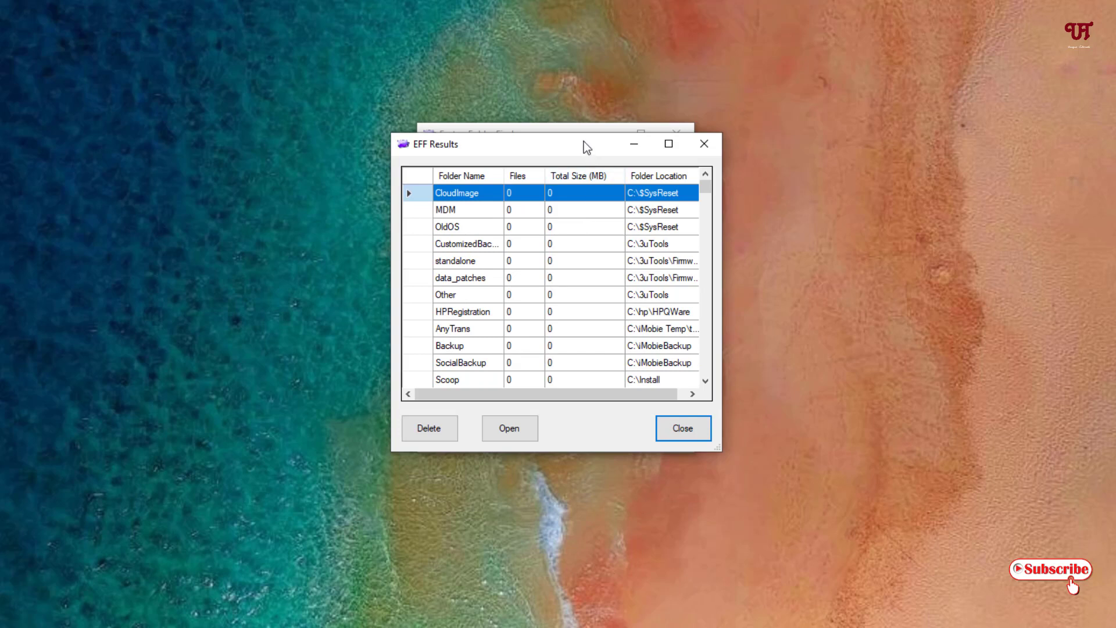
drag(584, 141, 586, 157)
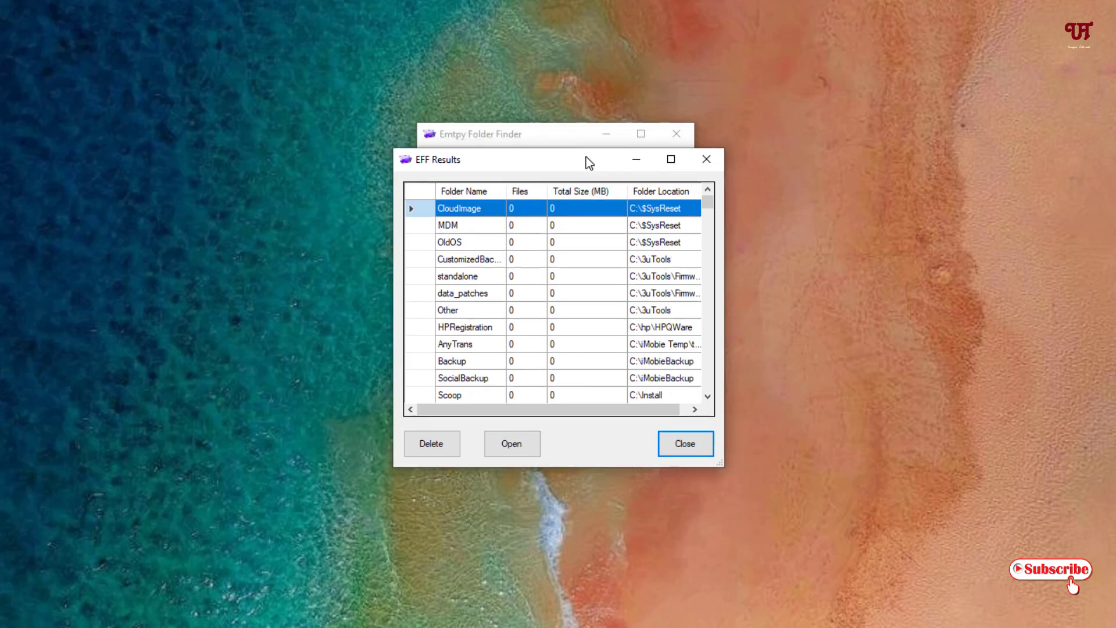
drag(586, 157, 586, 126)
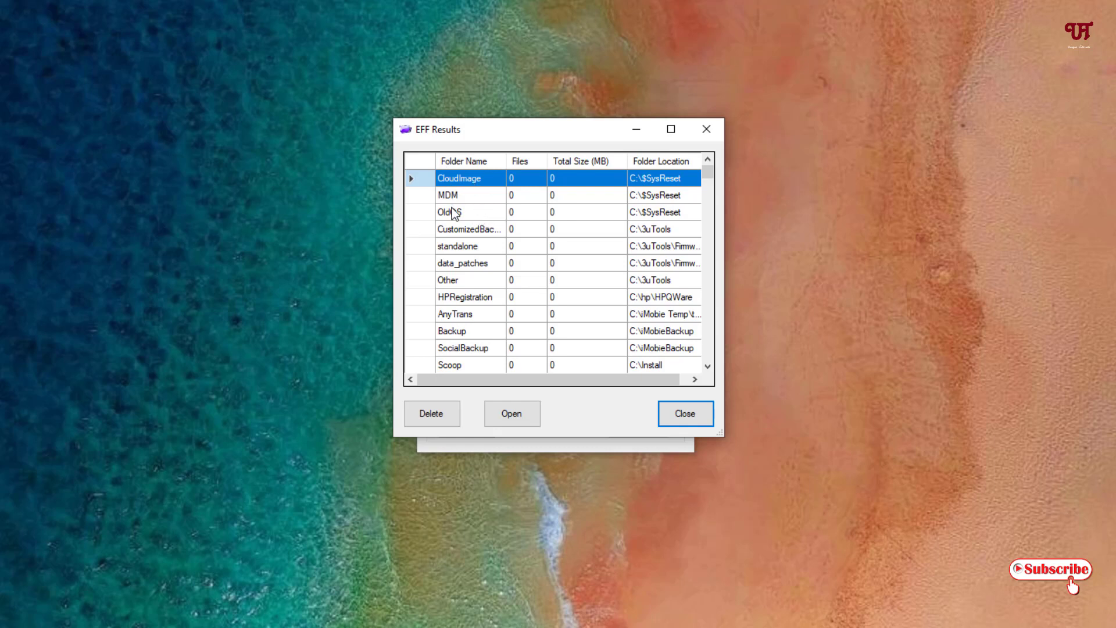
- Select every folder in the C: results with Ctrl+A and delete them
key(ctrl+a)
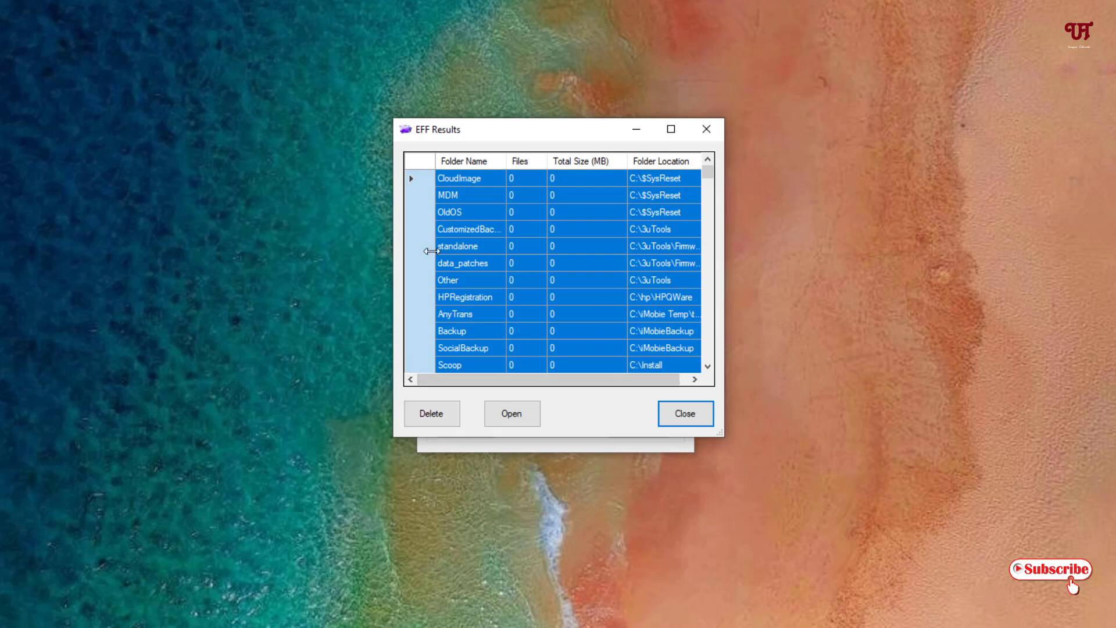
click(432, 419)
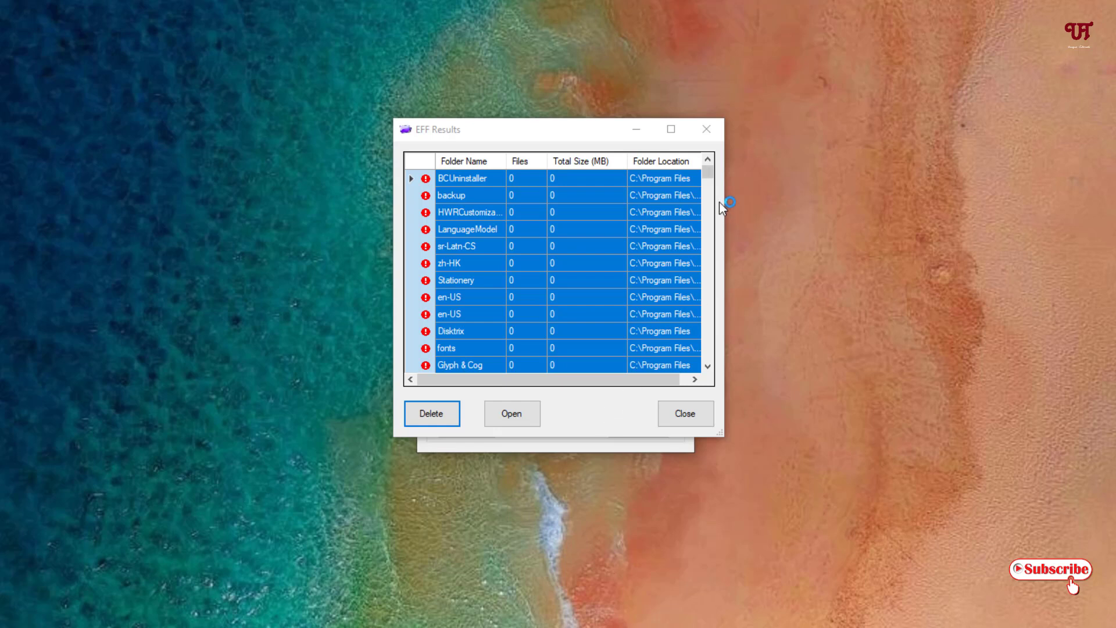
click(431, 180)
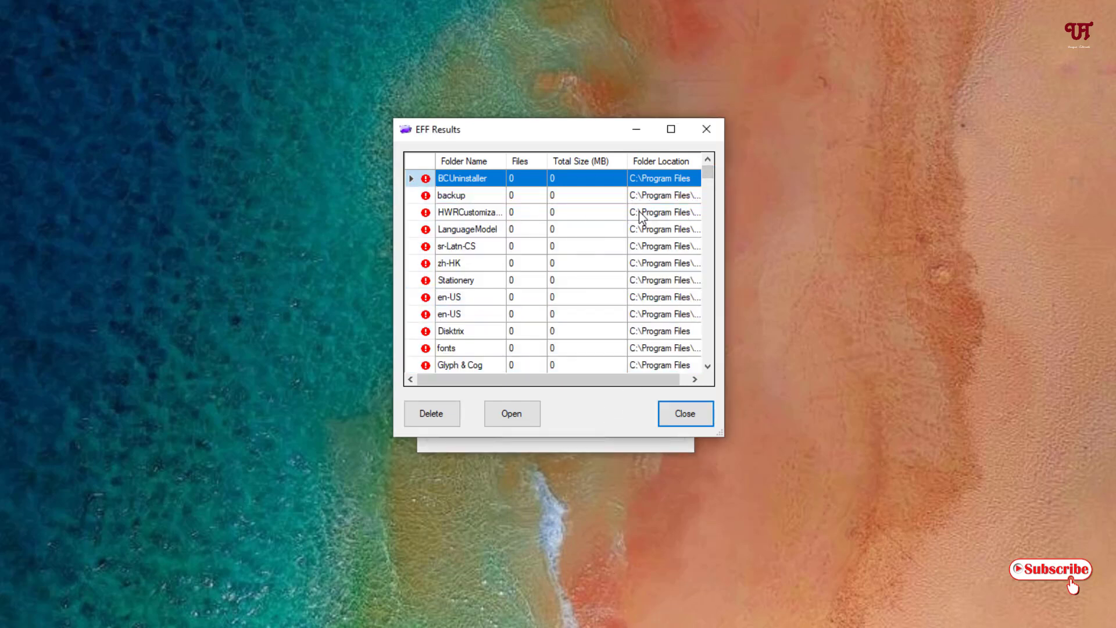
drag(710, 186, 695, 371)
- Check the remaining Links and BCUninstaller rows, whose red icons report 'Failed to delete.'
click(429, 350)
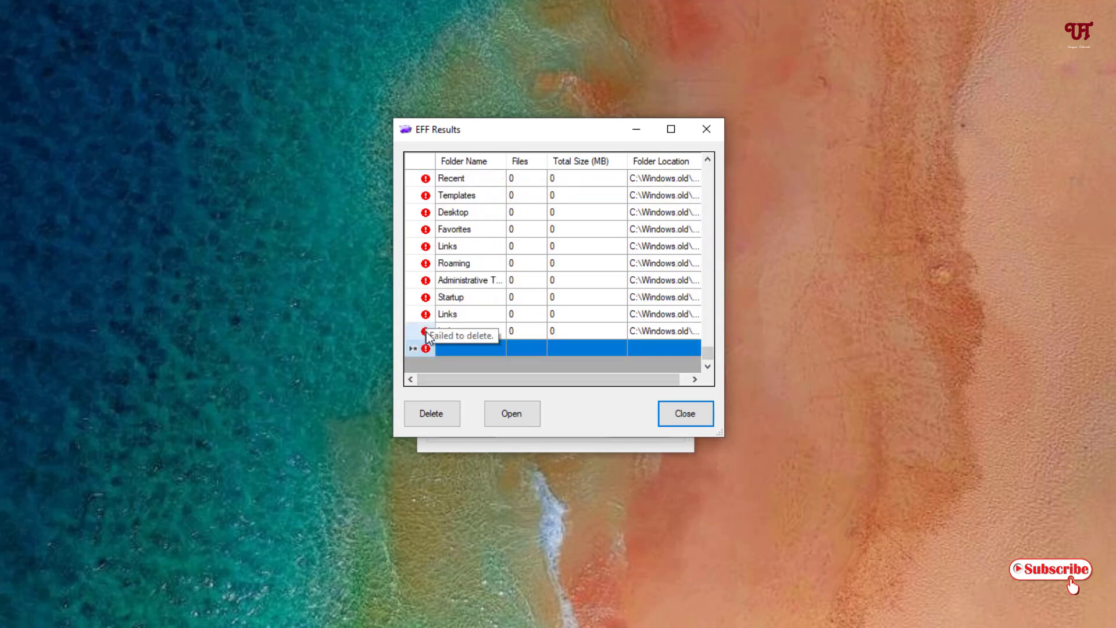
click(428, 333)
drag(713, 351, 697, 163)
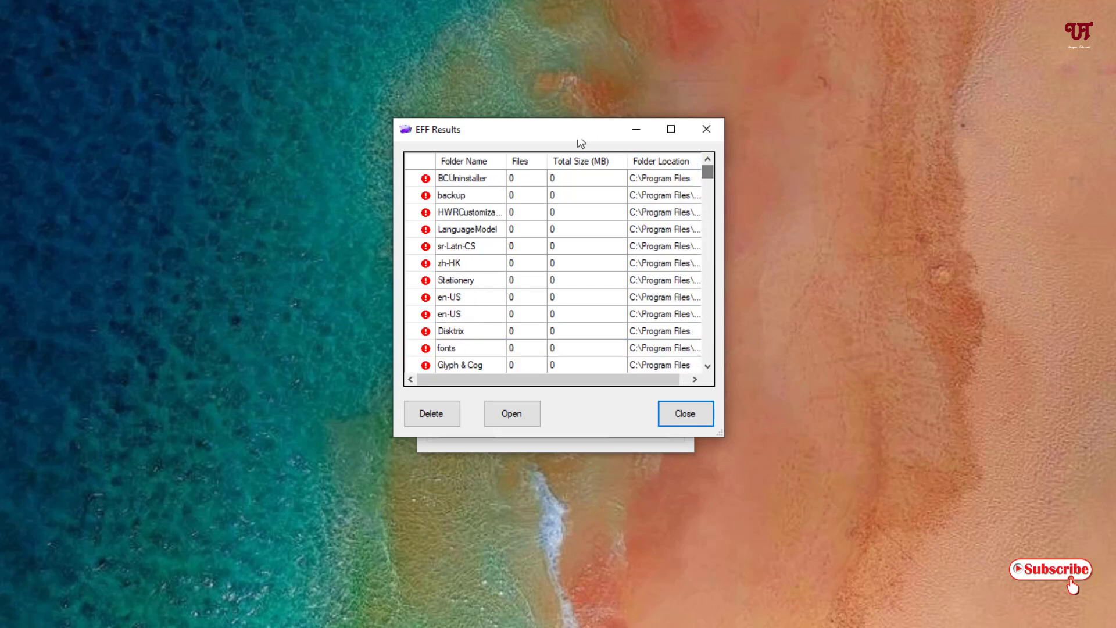
click(425, 181)
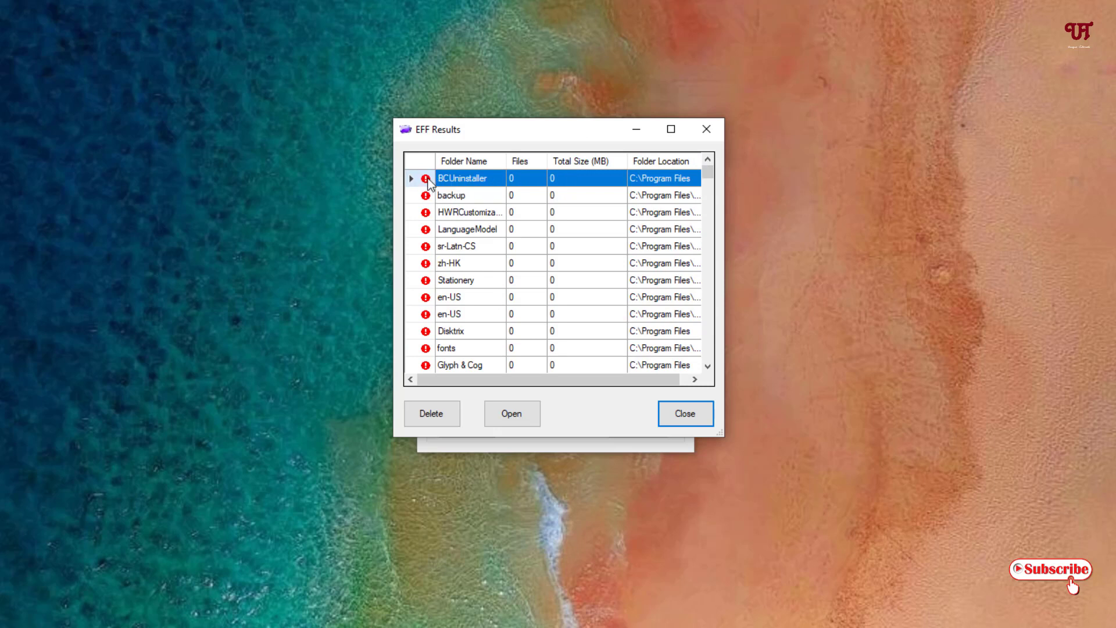
mouse_move(426, 186)
drag(587, 137, 603, 128)
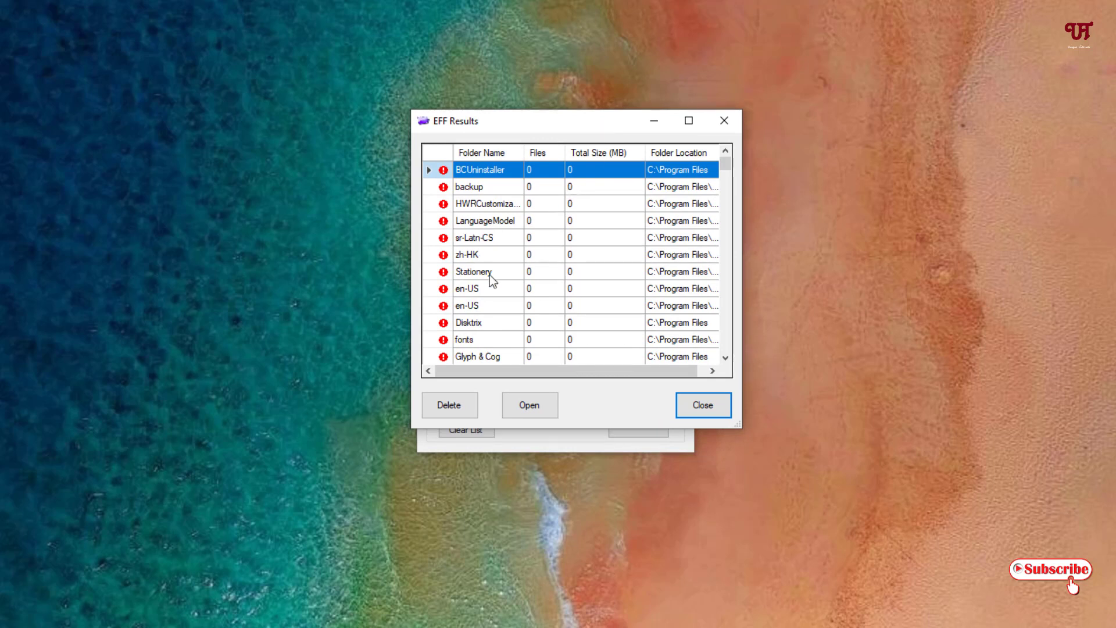
drag(601, 127, 643, 118)
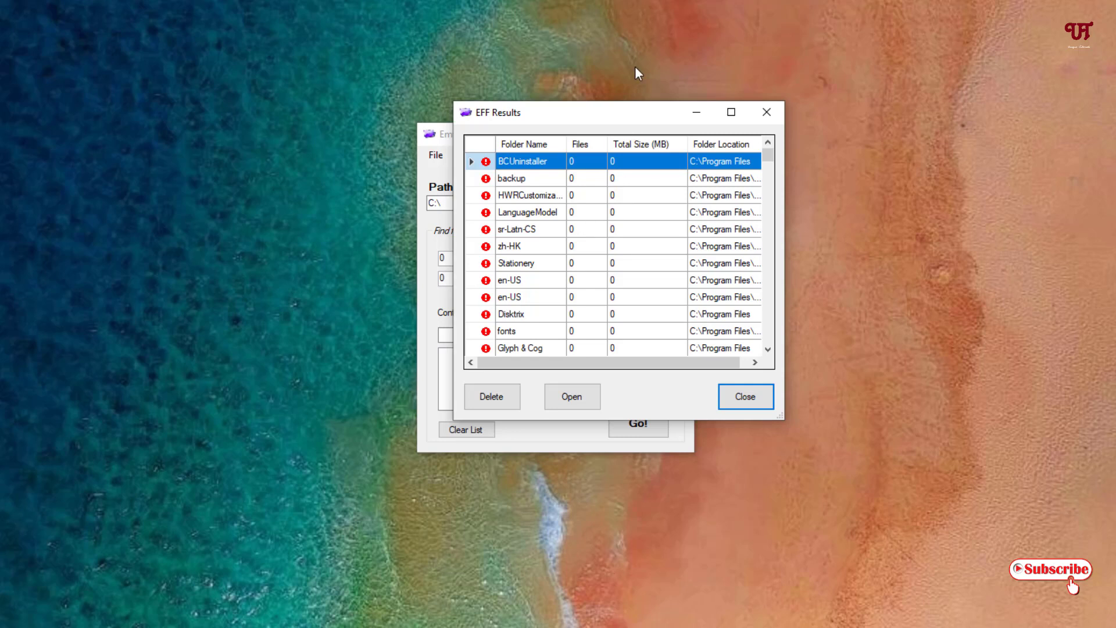
drag(629, 112, 588, 113)
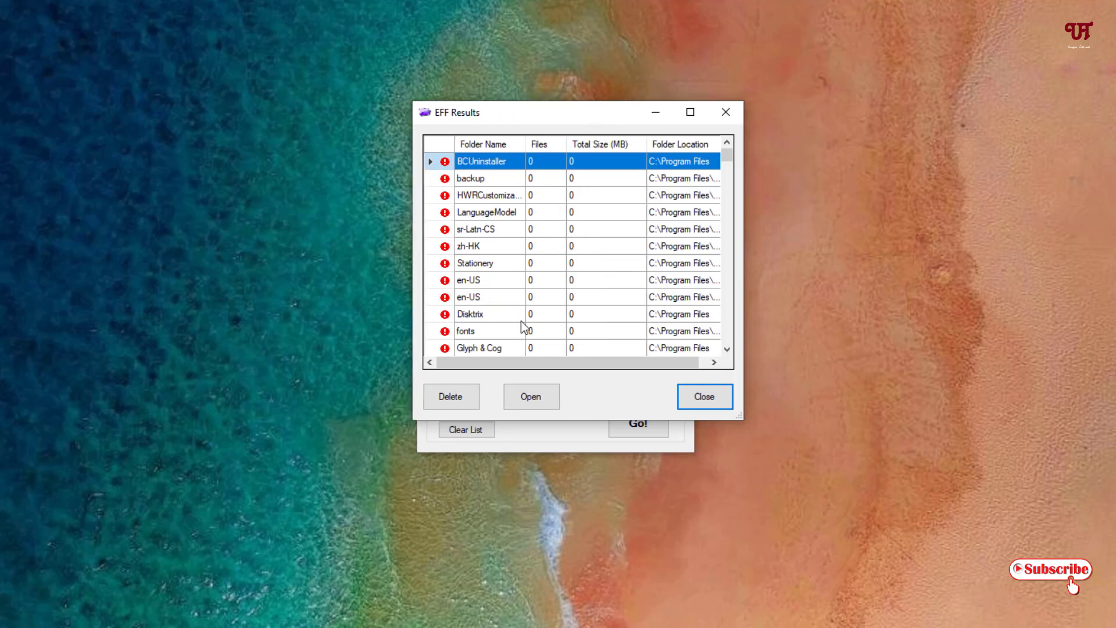
scroll(535, 323, down, 2)
mouse_move(727, 158)
mouse_down()
mouse_move(715, 361)
mouse_move(725, 147)
mouse_up()
- Close the EFF Results dialog, then close the Emtpy Folder Finder main window
click(717, 403)
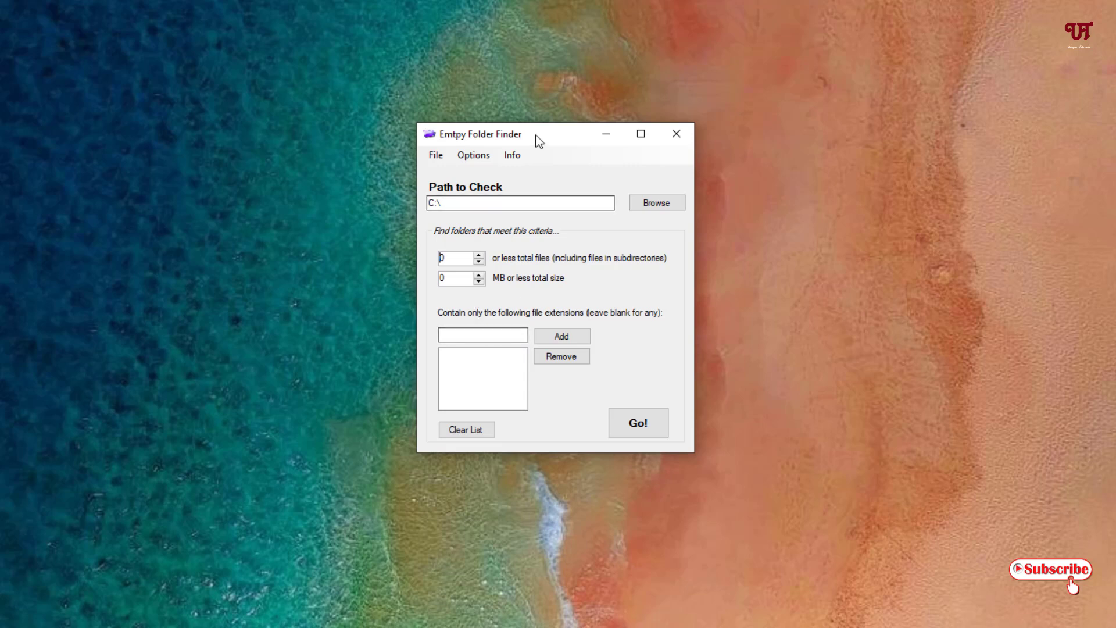
drag(536, 135, 559, 147)
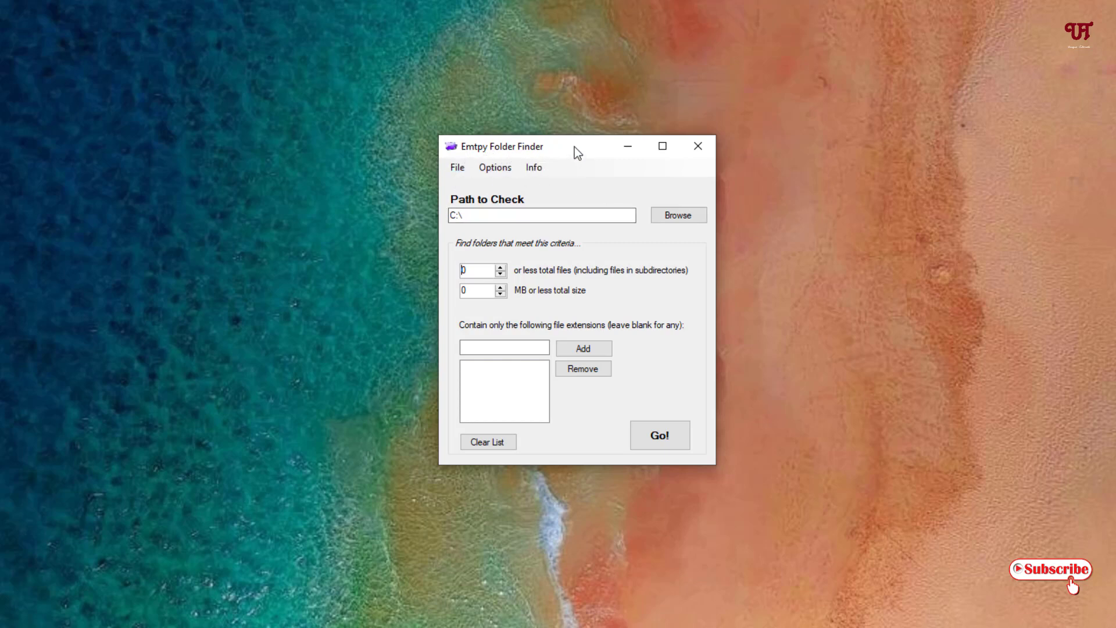
drag(574, 146, 554, 147)
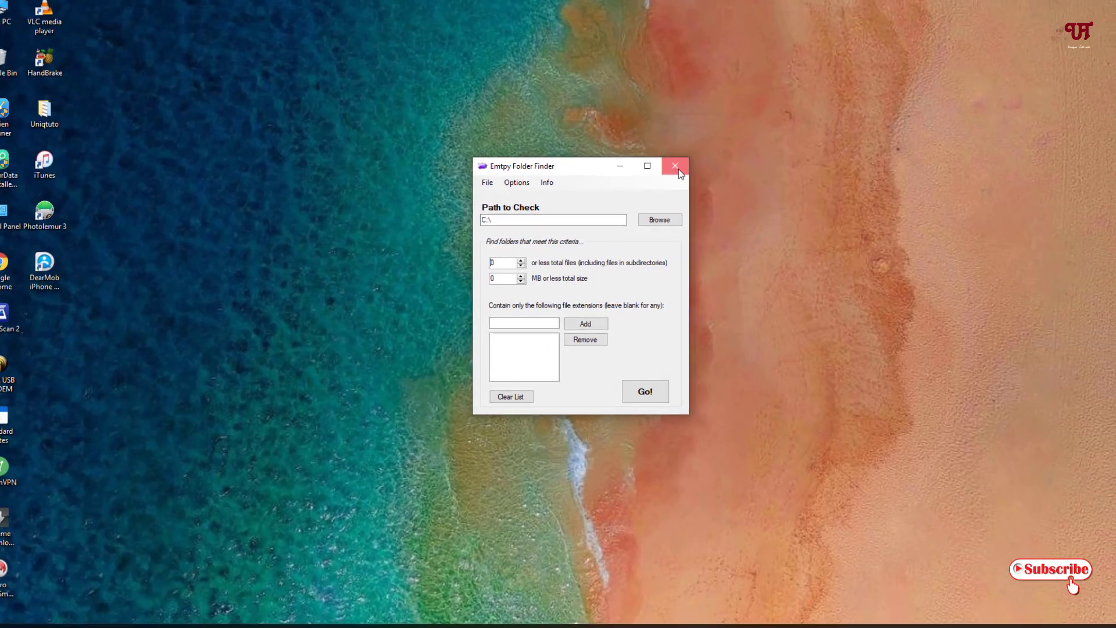
click(676, 167)
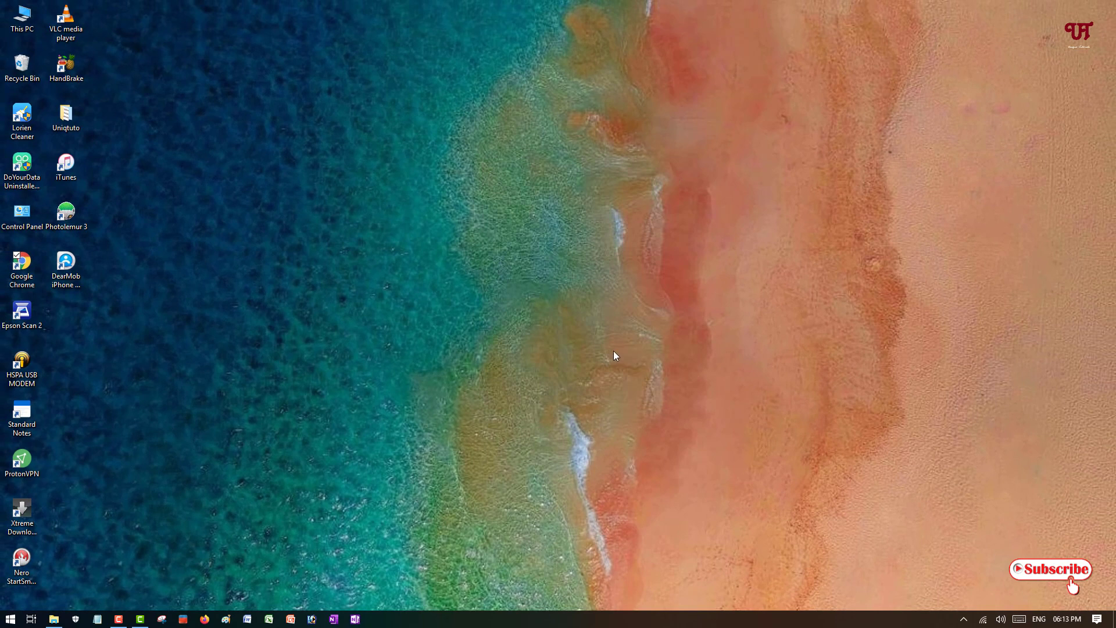